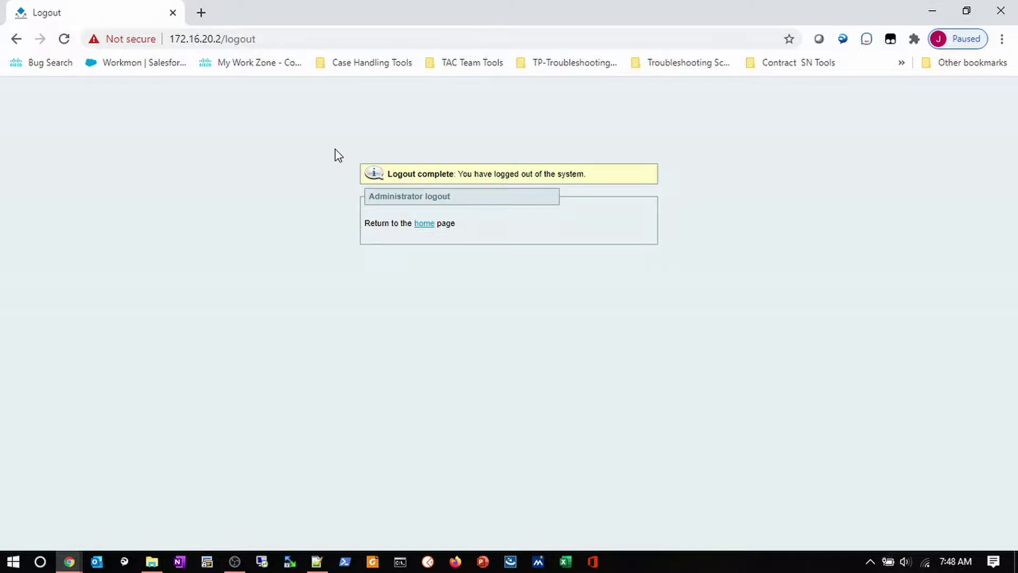
# Return to the login page and sign in as admin with the administrator password.
pyautogui.click(420, 228)
pyautogui.write('admin')
pyautogui.press('Tab')
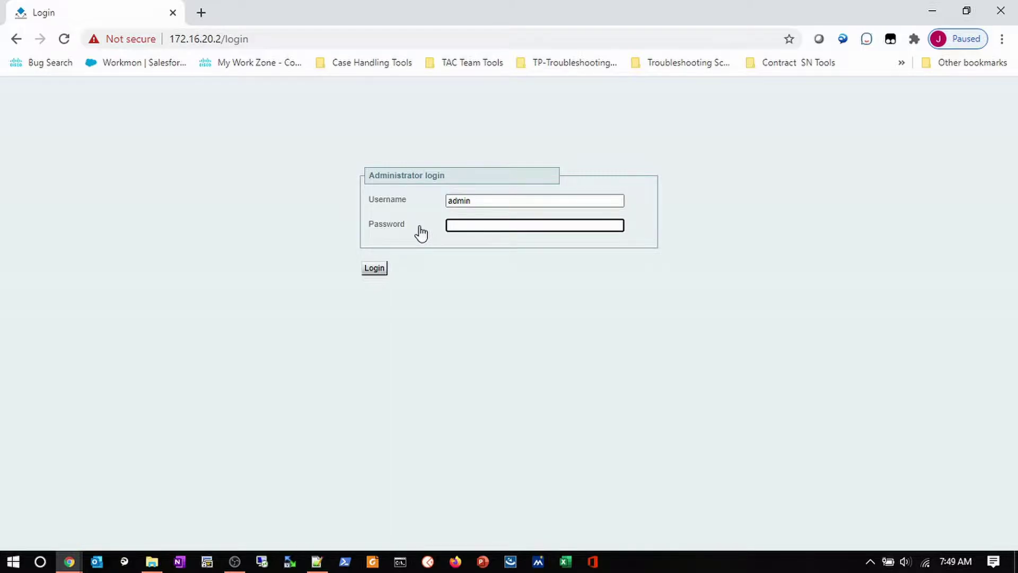
pyautogui.write('admin1234')
pyautogui.press('Return')
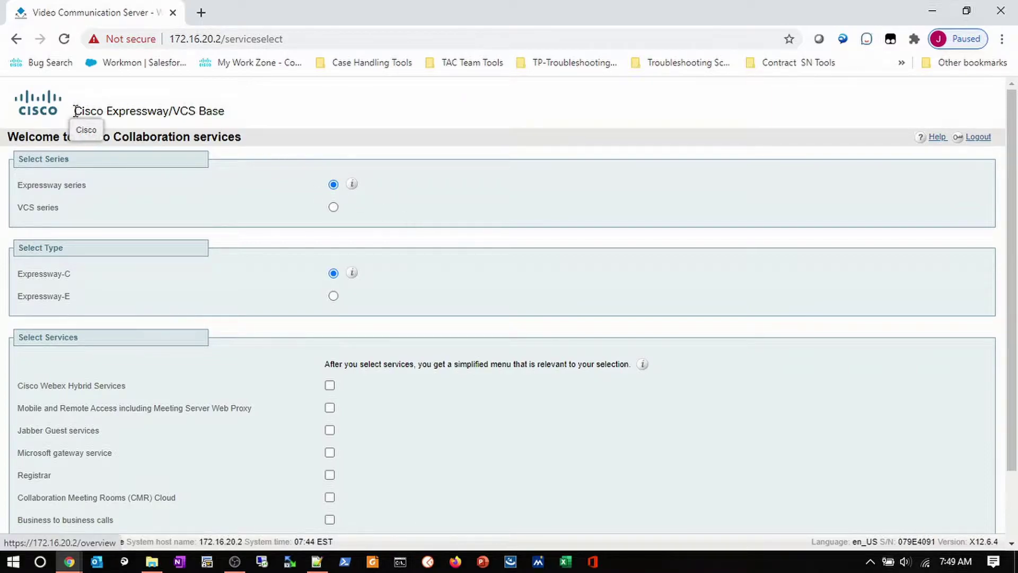
pyautogui.moveTo(74, 111); pyautogui.dragTo(227, 118)
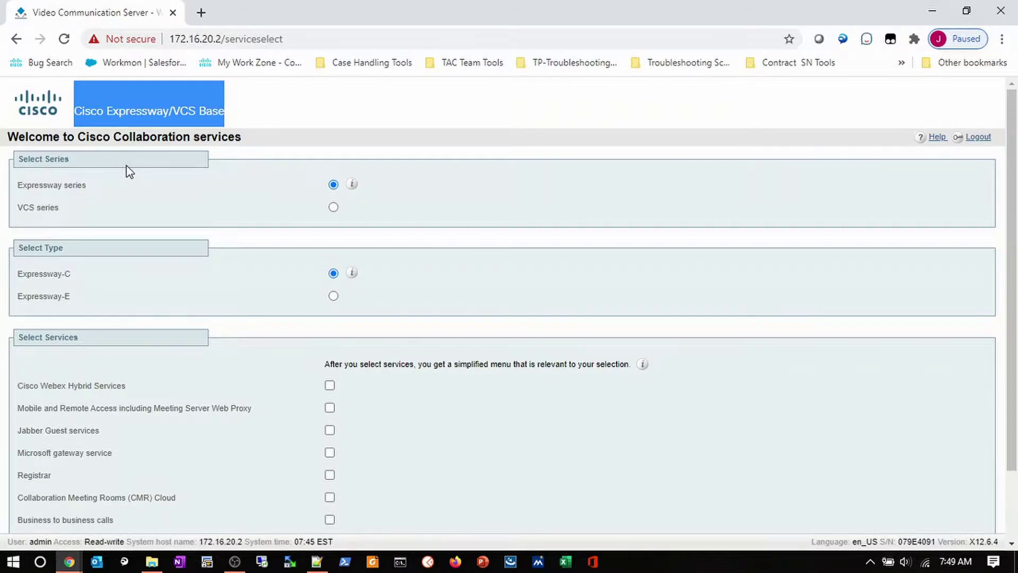
pyautogui.moveTo(87, 188); pyautogui.dragTo(15, 209)
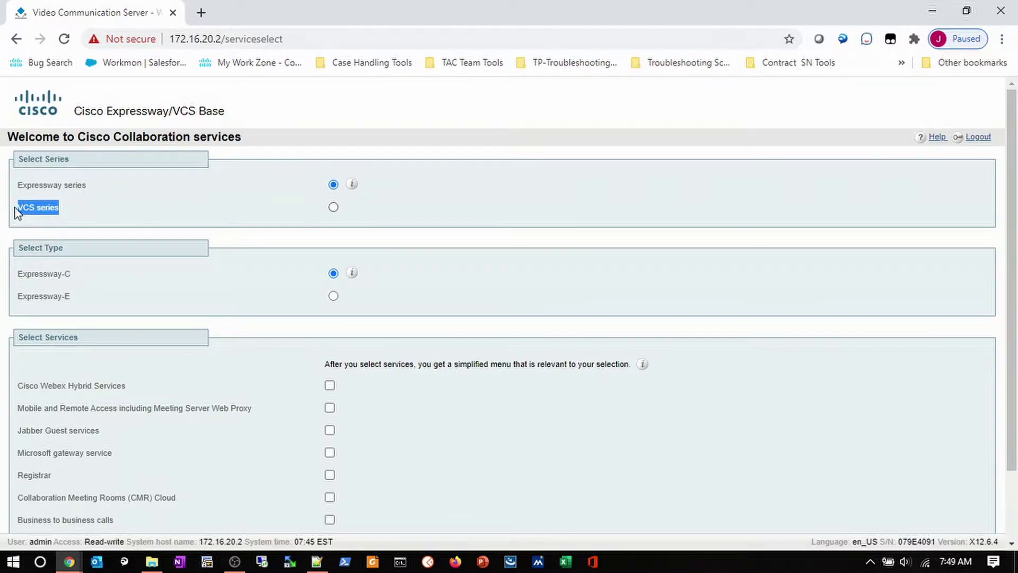
pyautogui.click(91, 191)
pyautogui.moveTo(91, 191); pyautogui.dragTo(25, 193)
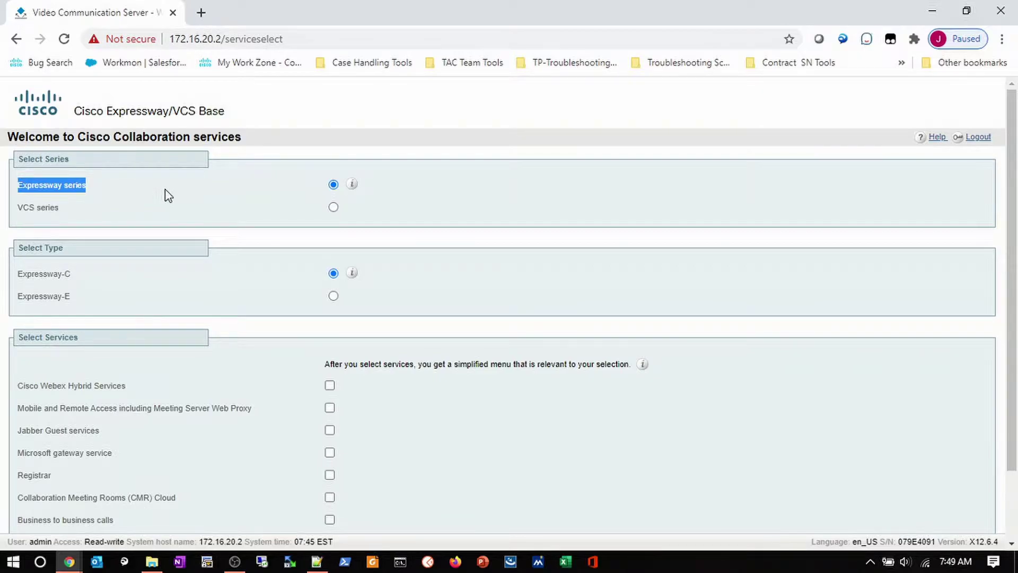
pyautogui.click(143, 245)
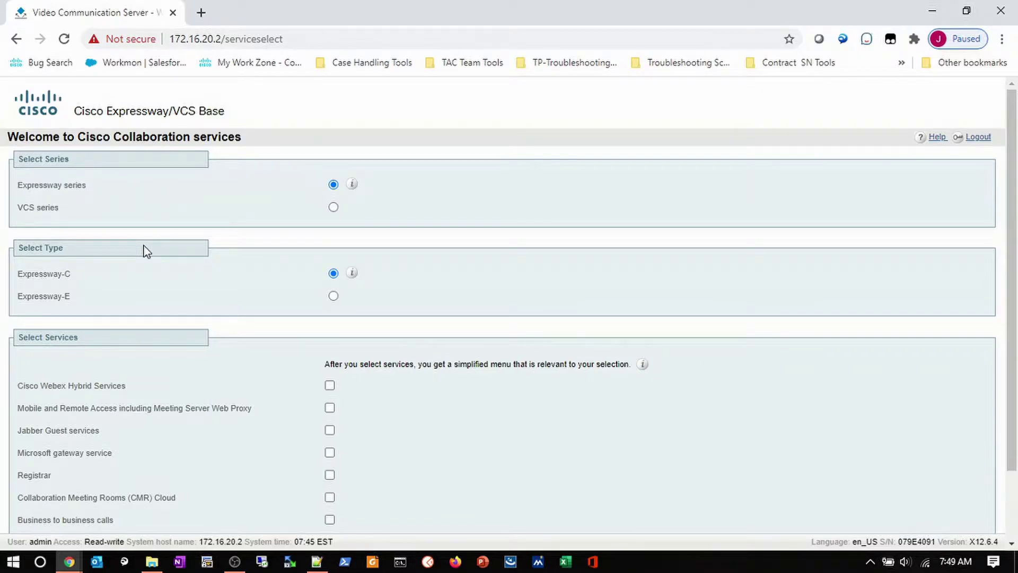
pyautogui.moveTo(94, 278); pyautogui.dragTo(21, 275)
pyautogui.moveTo(75, 298); pyautogui.dragTo(18, 297)
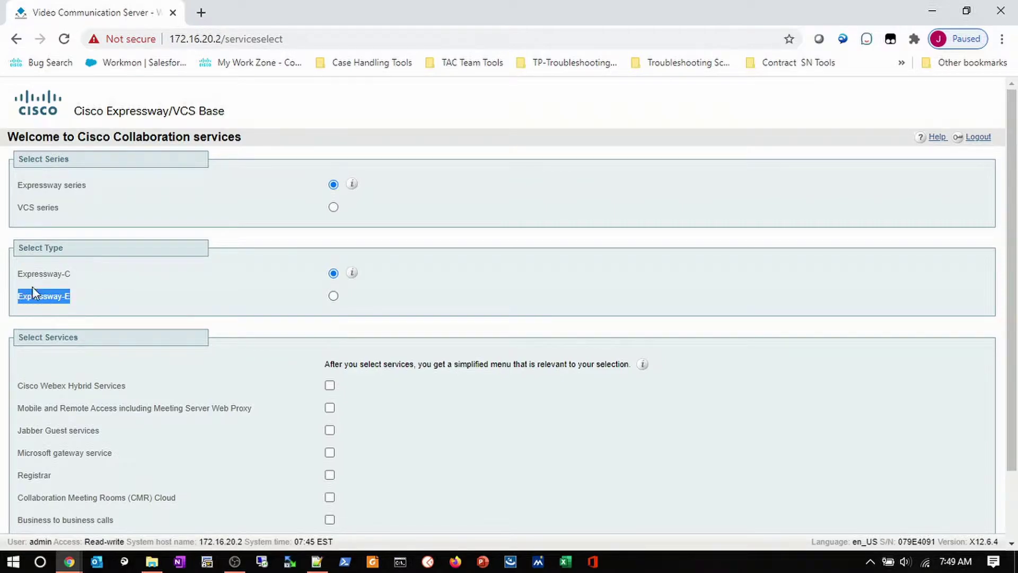
pyautogui.click(333, 207)
pyautogui.moveTo(94, 276); pyautogui.dragTo(22, 275)
pyautogui.moveTo(83, 297); pyautogui.dragTo(12, 305)
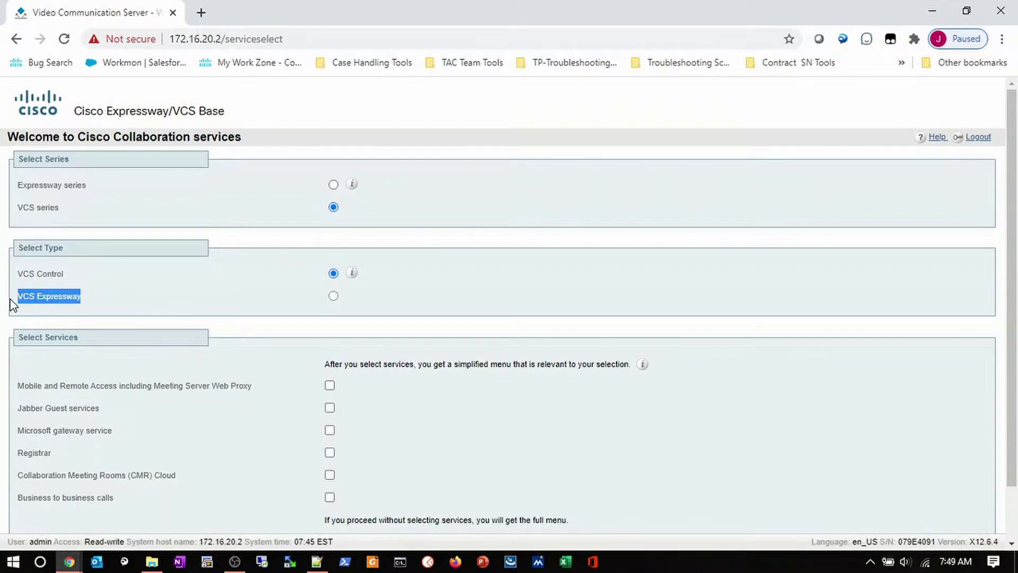
pyautogui.click(334, 185)
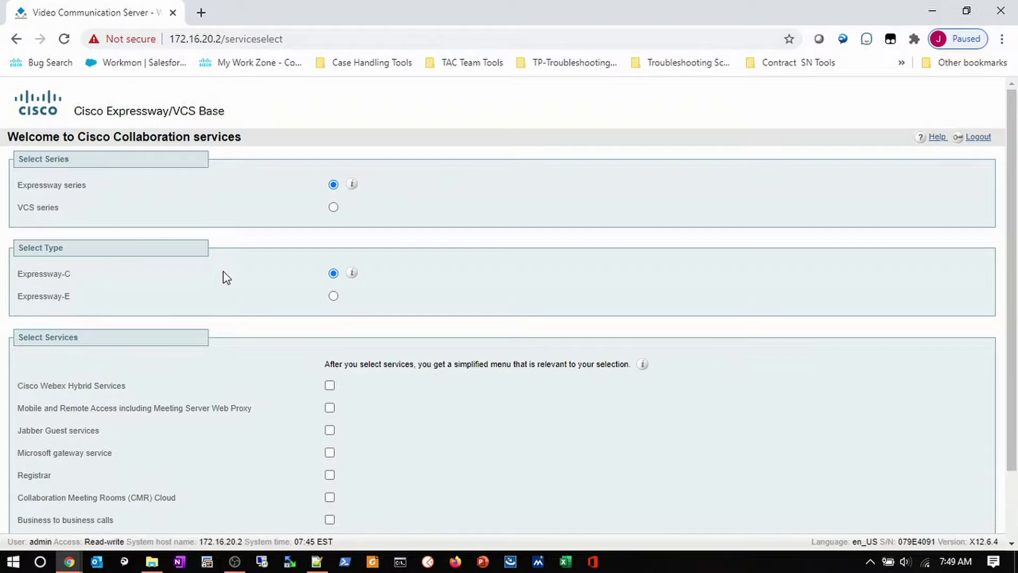
pyautogui.scroll(-2, 227, 277)
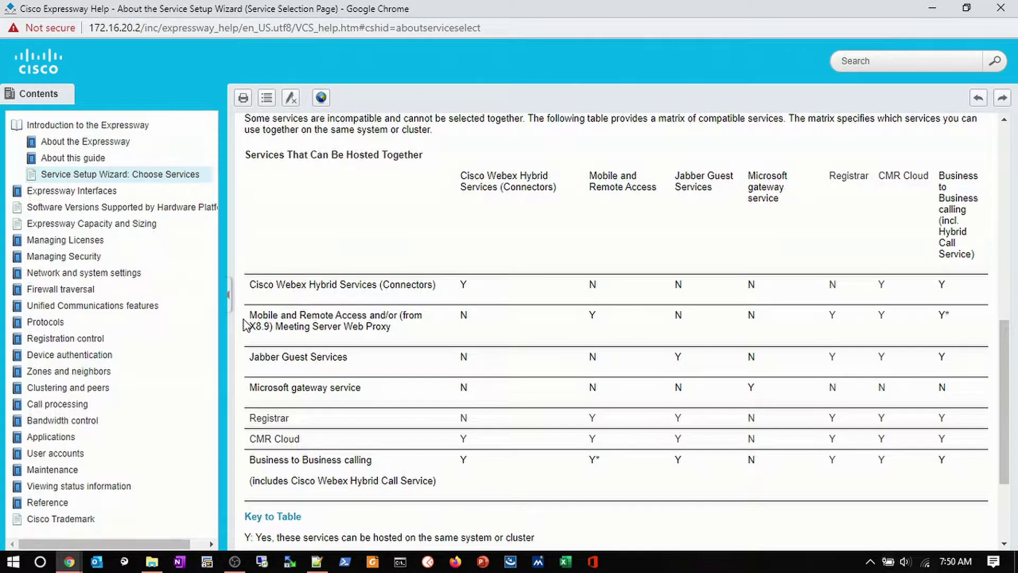
# Highlight the Mobile and Remote Access row and its Webex Hybrid entry in the co-hosting matrix.
pyautogui.moveTo(250, 315); pyautogui.dragTo(431, 318)
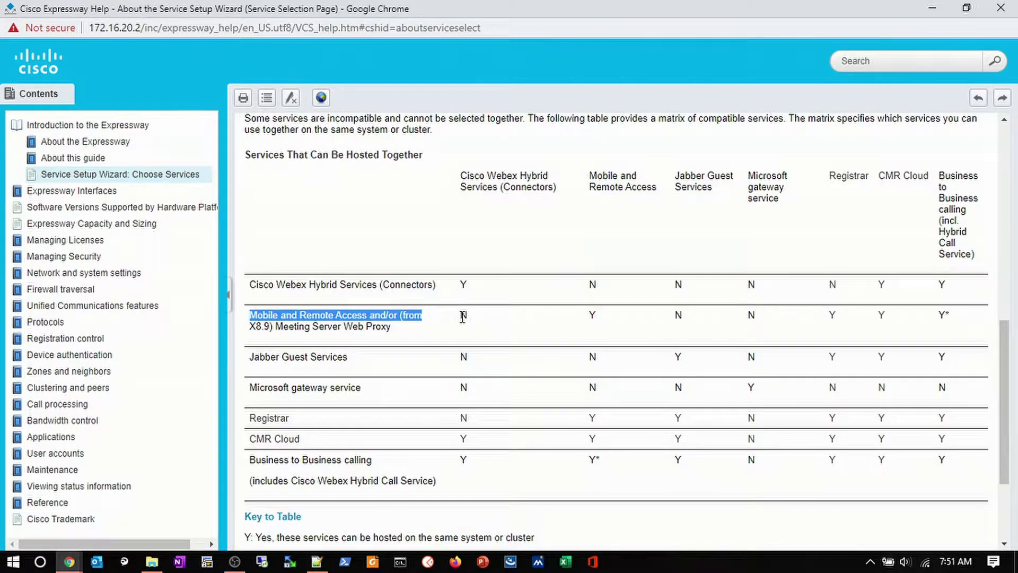
pyautogui.click(463, 316)
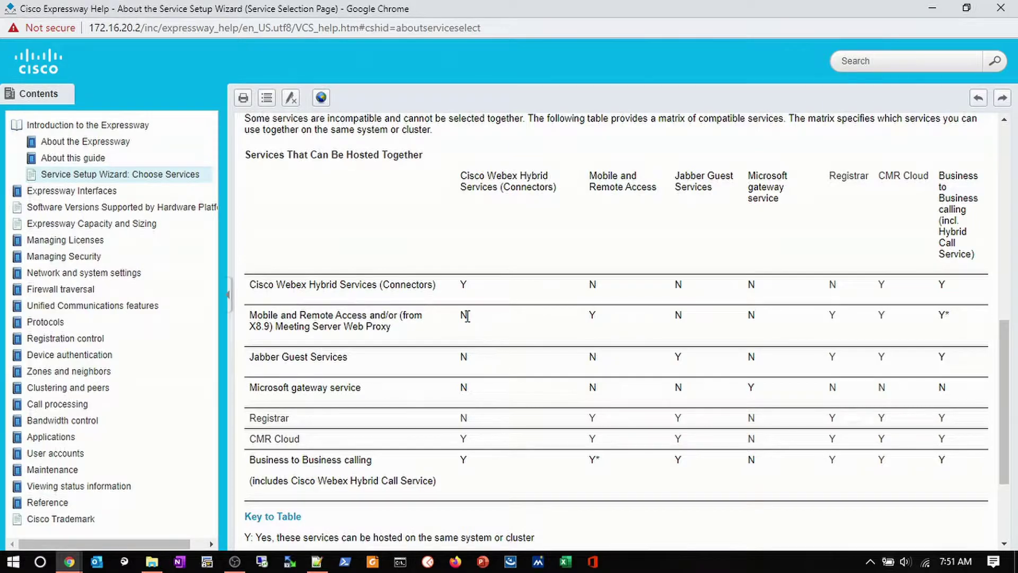
pyautogui.moveTo(468, 316)
pyautogui.mouseDown()
pyautogui.moveTo(454, 316)
pyautogui.moveTo(464, 314)
pyautogui.mouseUp()
pyautogui.click(581, 313)
pyautogui.doubleClick(943, 315)
pyautogui.scroll(-3, 851, 321)
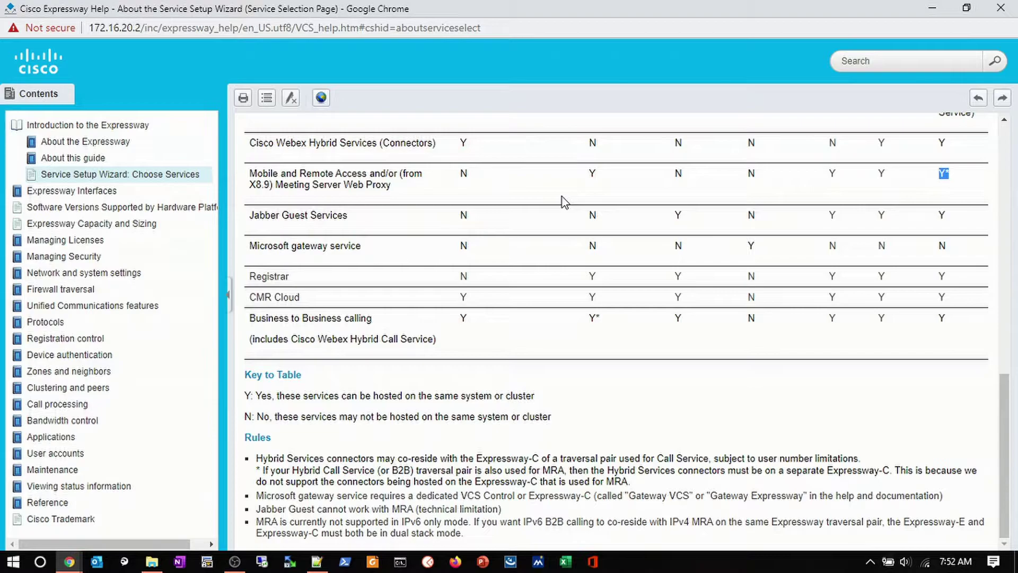
pyautogui.scroll(4, 561, 201)
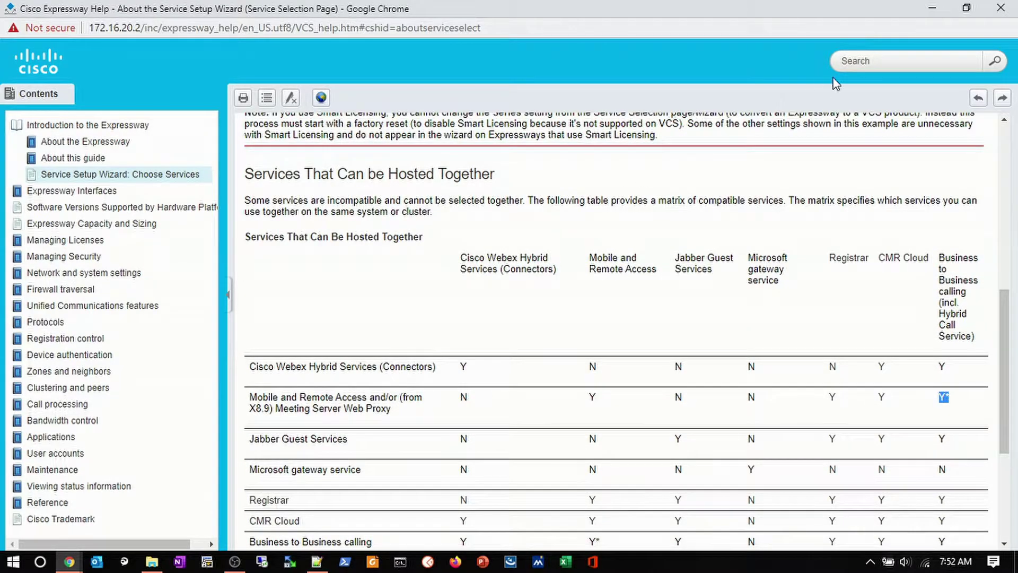
pyautogui.click(999, 10)
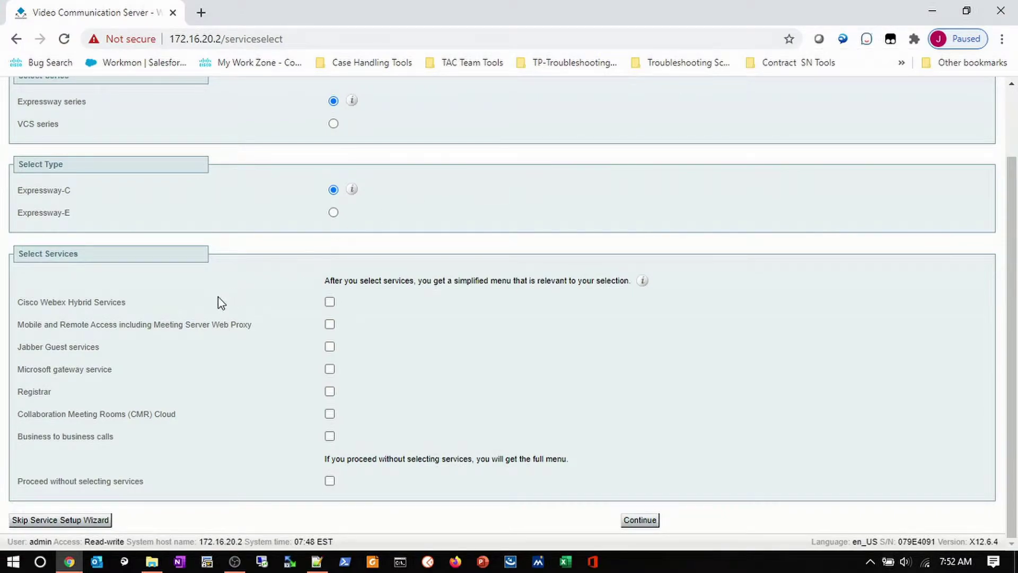
# Tick Mobile and Remote Access and continue to the Option keys page.
pyautogui.click(330, 325)
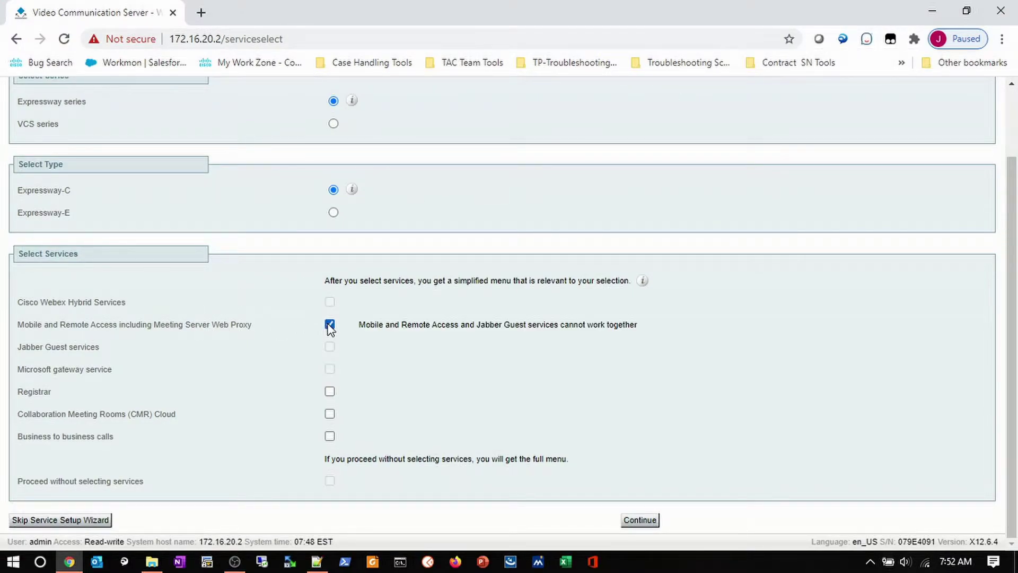
pyautogui.click(642, 522)
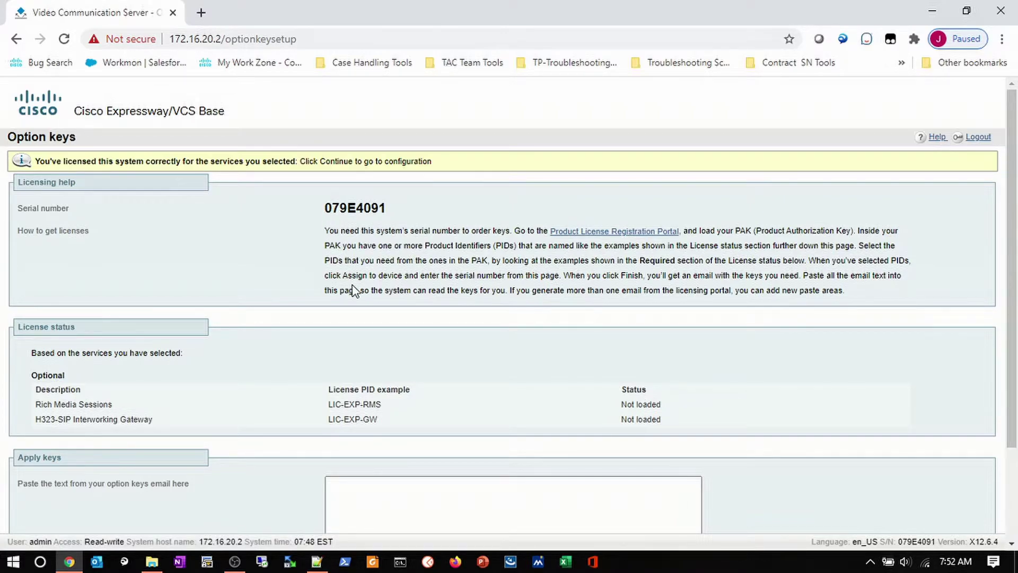
# Skip the option keys and continue to Confirm core configuration.
pyautogui.scroll(-2, 355, 291)
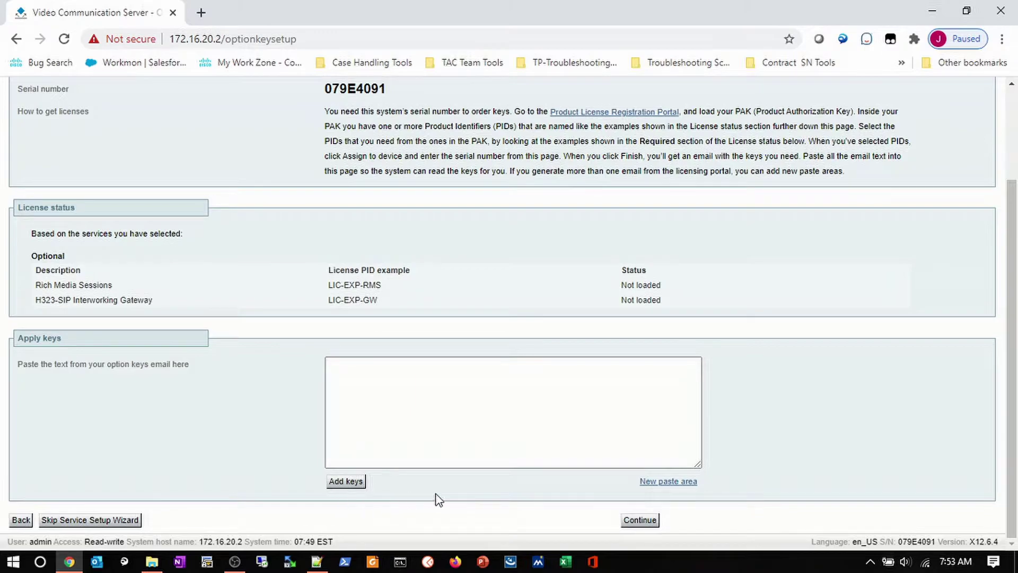
pyautogui.click(642, 524)
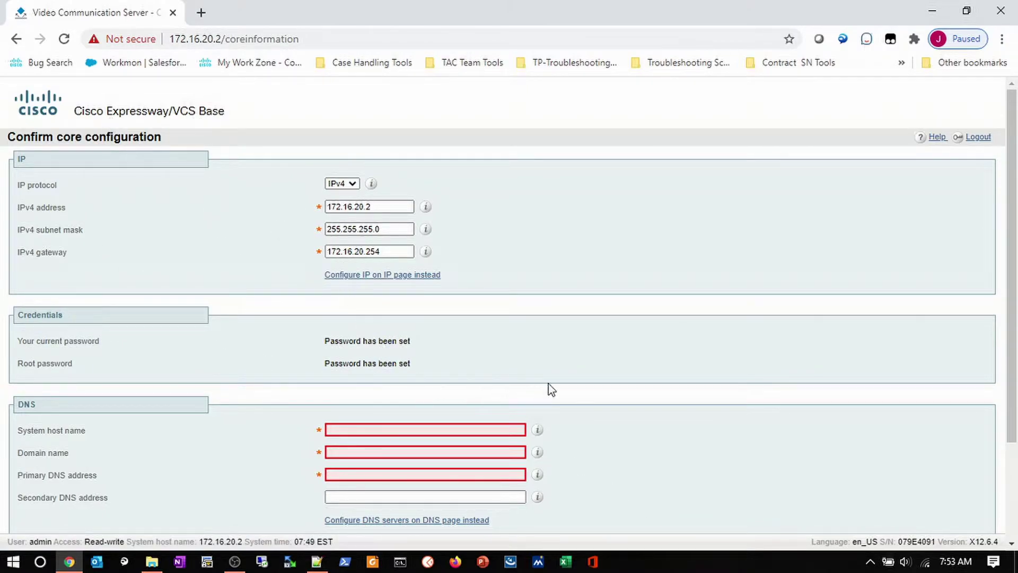
# Fill in host name epxressway-c, domain liketac.com and primary DNS 172.16.20.5 via autofill.
pyautogui.scroll(-3, 562, 381)
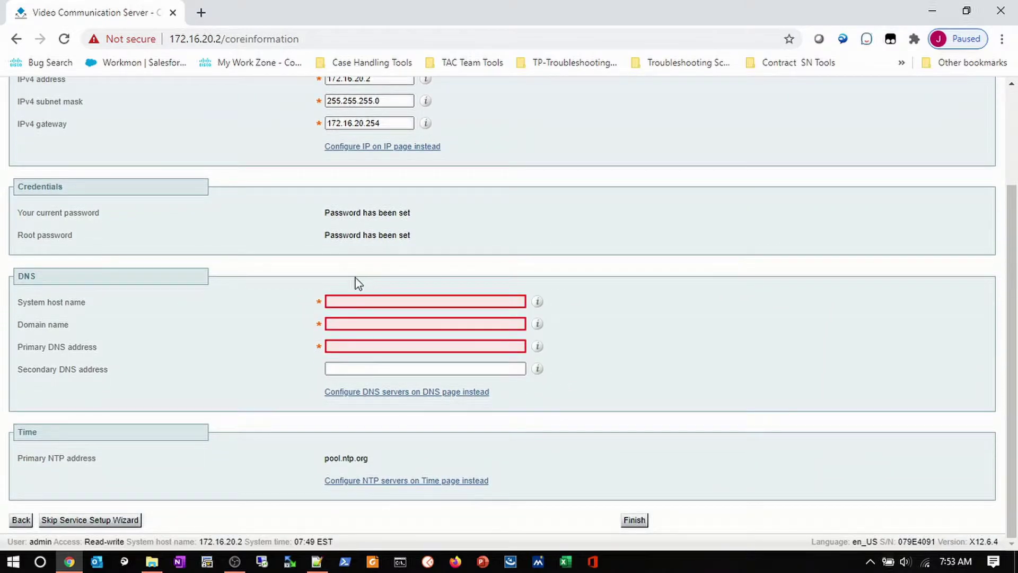
pyautogui.click(353, 304)
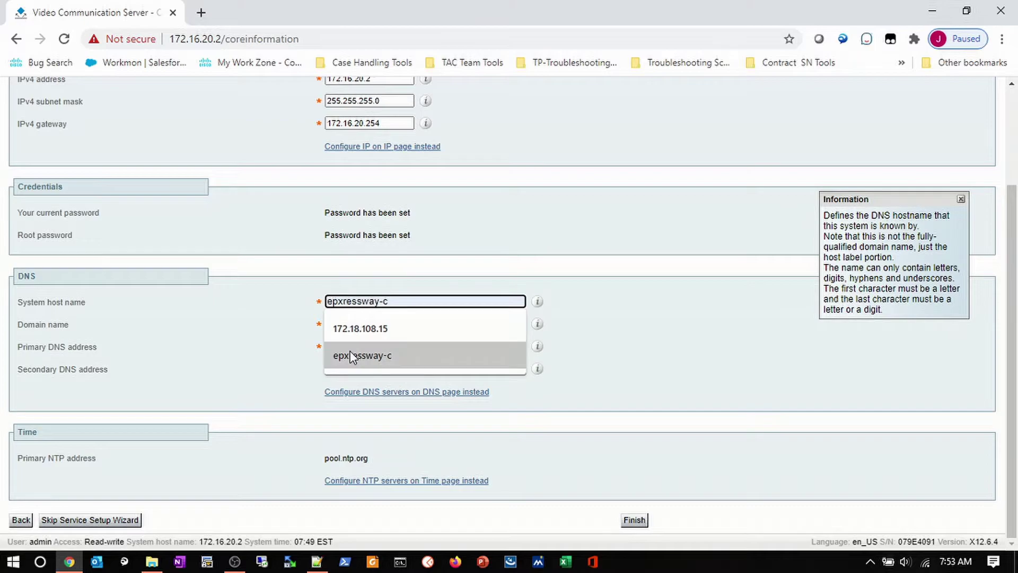
pyautogui.click(350, 356)
pyautogui.click(355, 324)
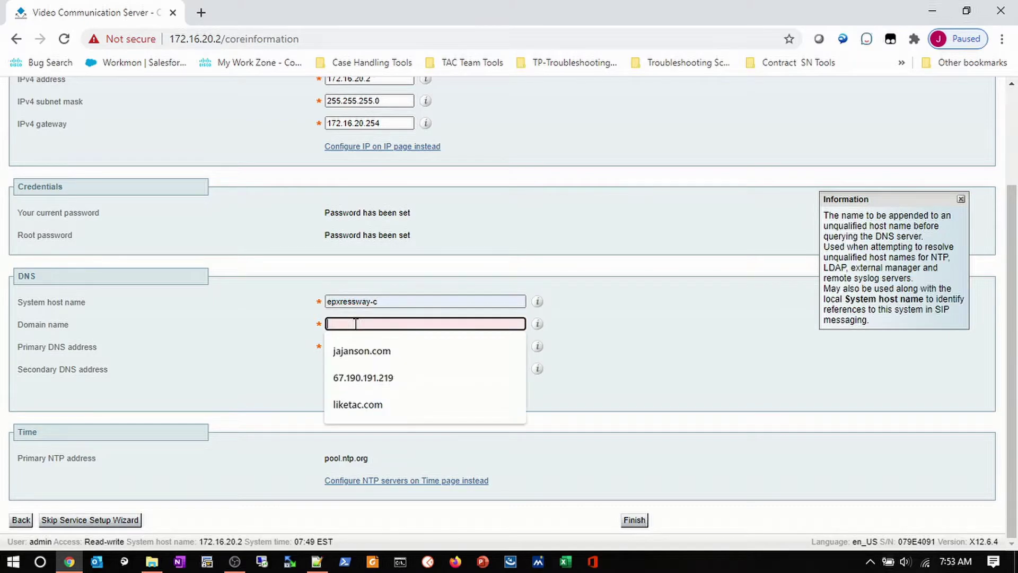
pyautogui.click(347, 405)
pyautogui.click(372, 343)
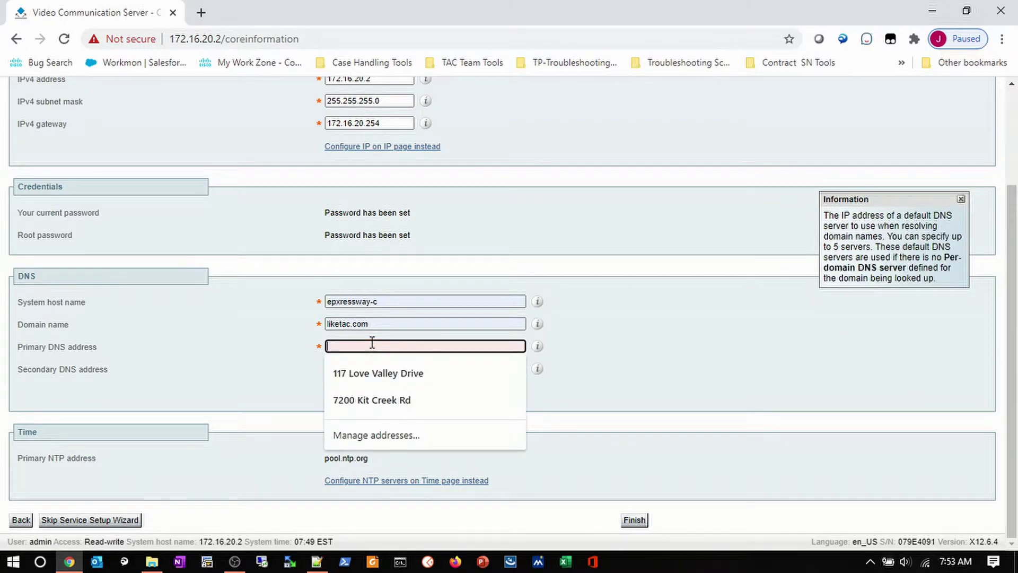
pyautogui.write('17')
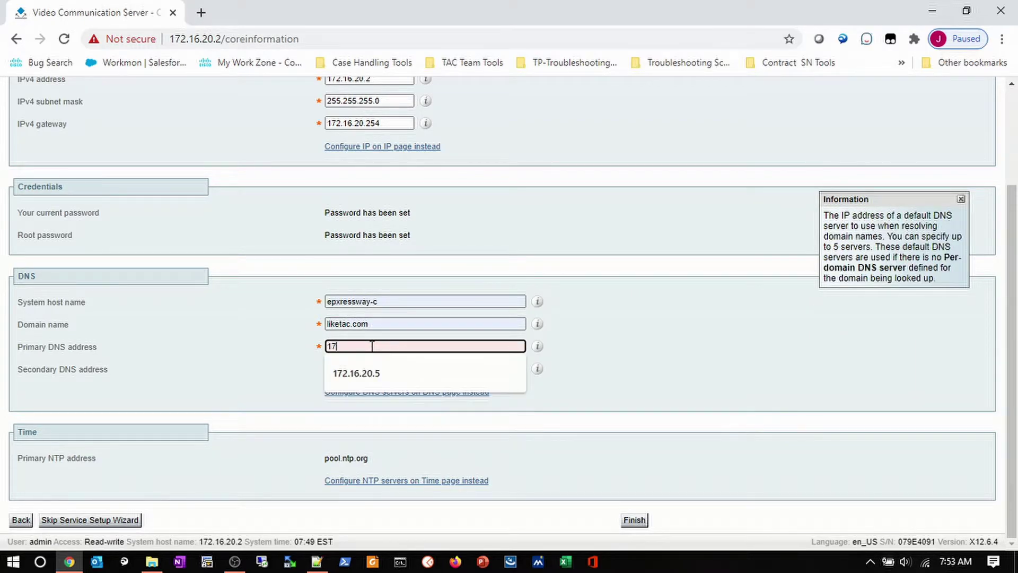
pyautogui.write('2.16.20.5')
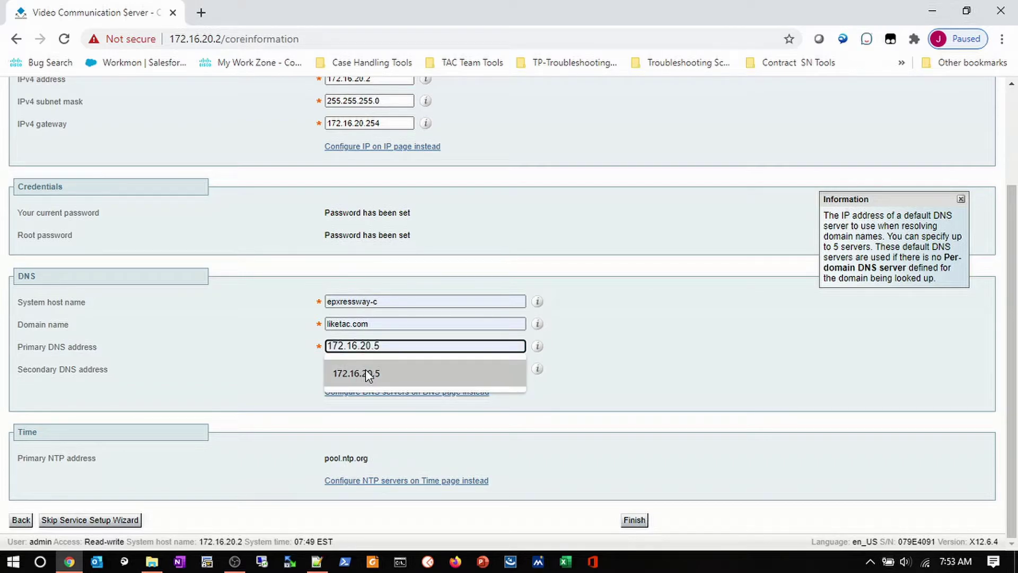
pyautogui.click(366, 371)
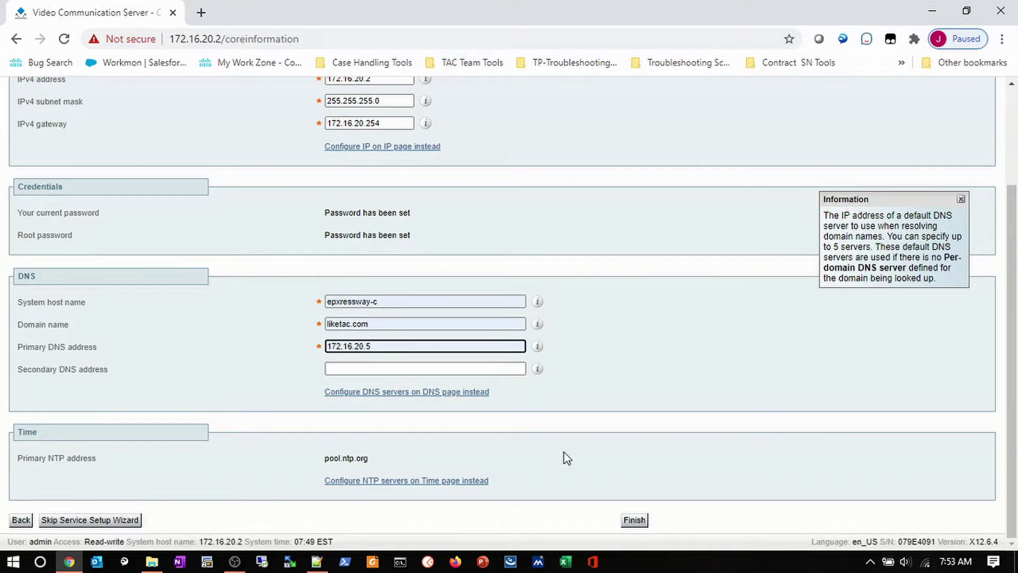
# Change NTP server 1 from pool.ntp.org to 172.16.20.6, save, and close the Time window.
pyautogui.click(472, 482)
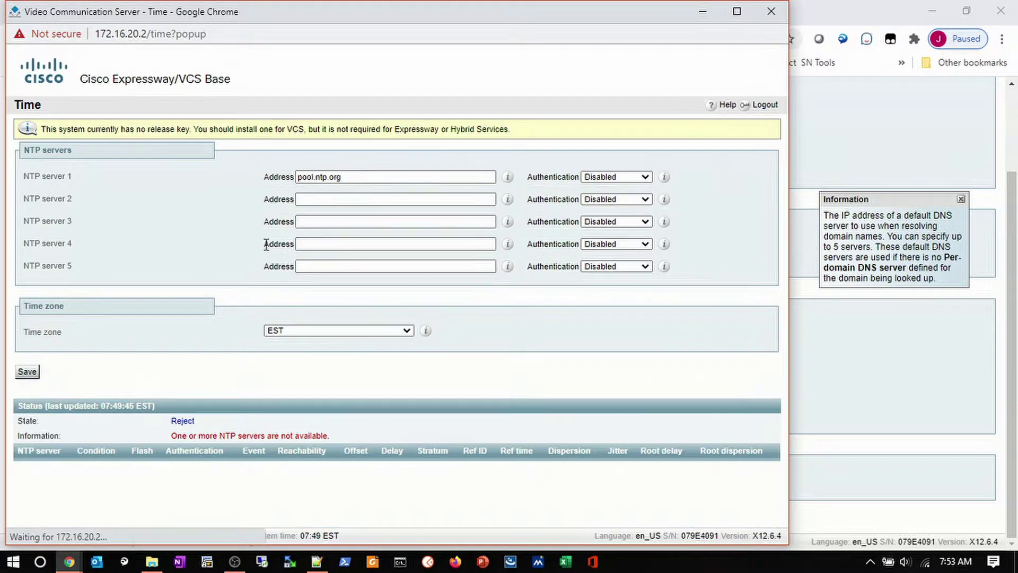
pyautogui.click(280, 177)
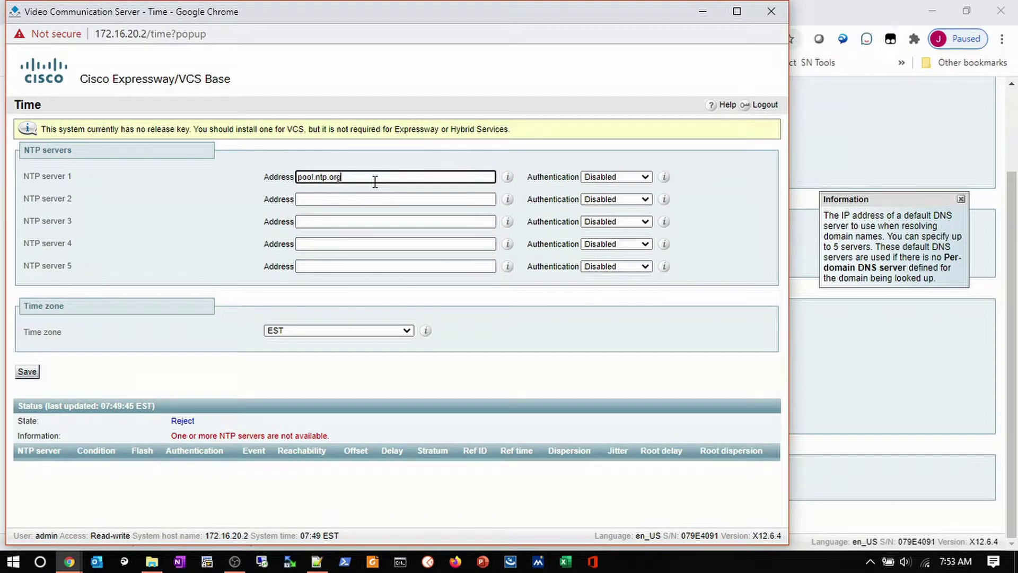
pyautogui.write('17')
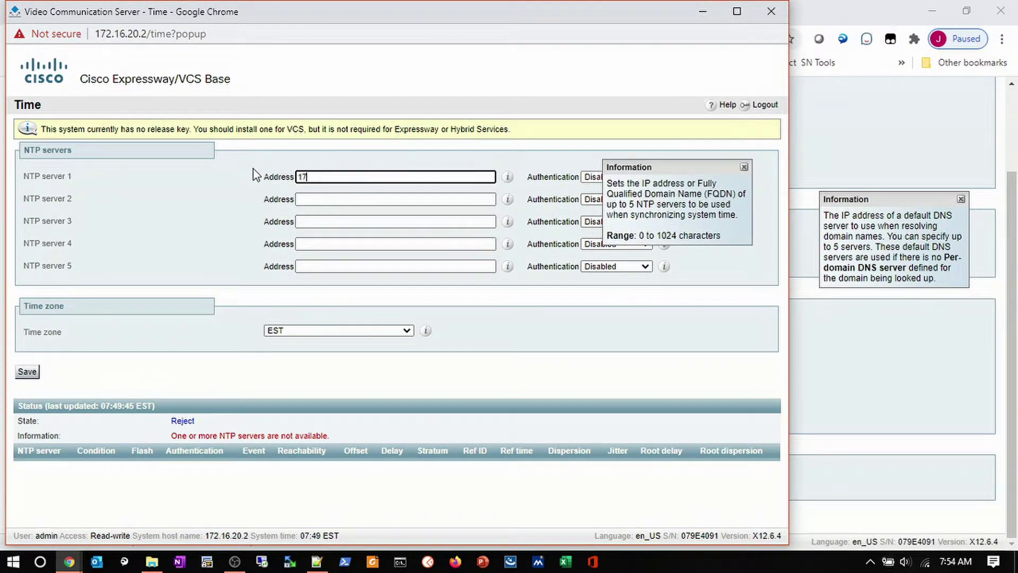
pyautogui.write('2.16.20.6')
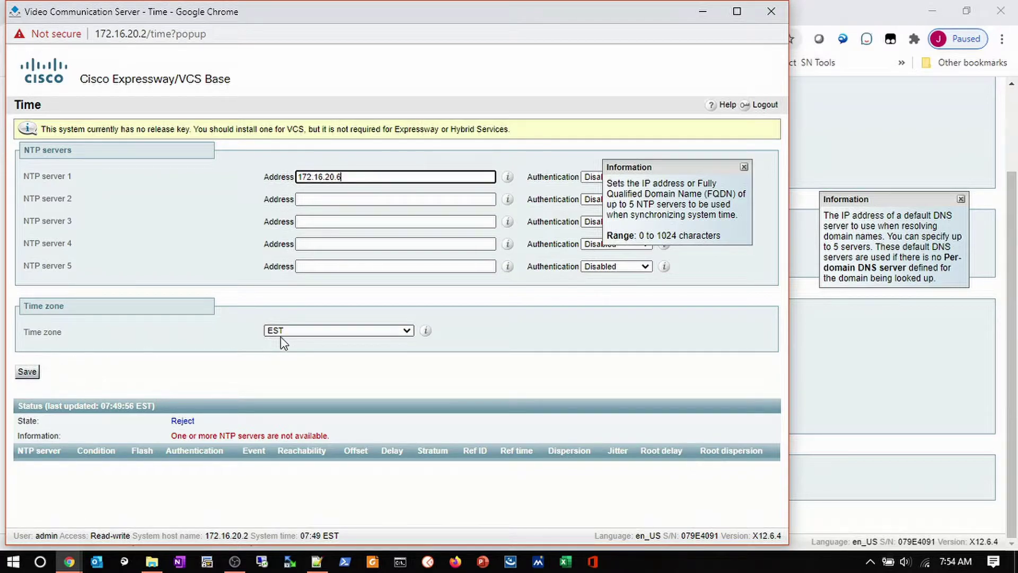
pyautogui.click(26, 371)
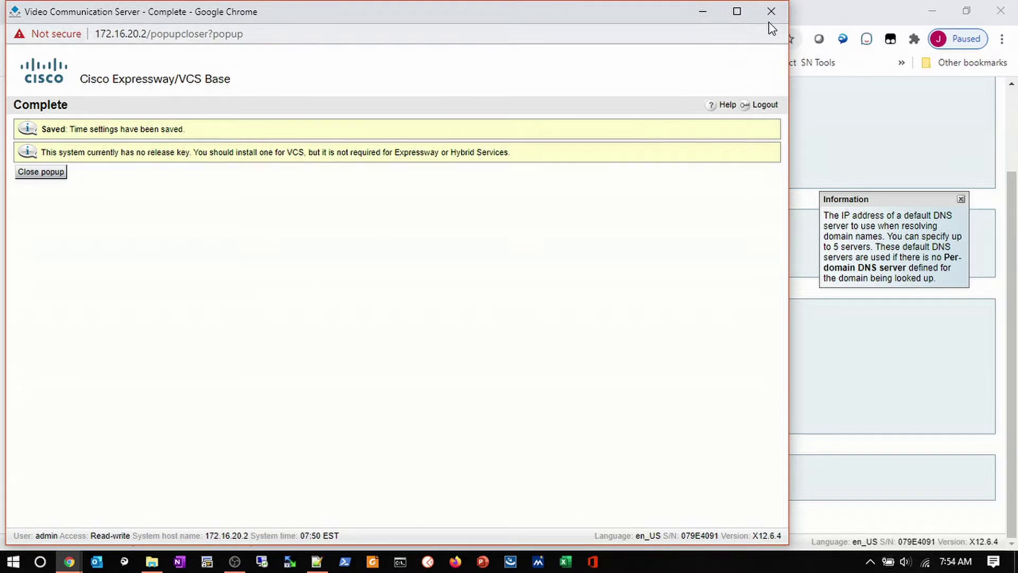
pyautogui.click(771, 11)
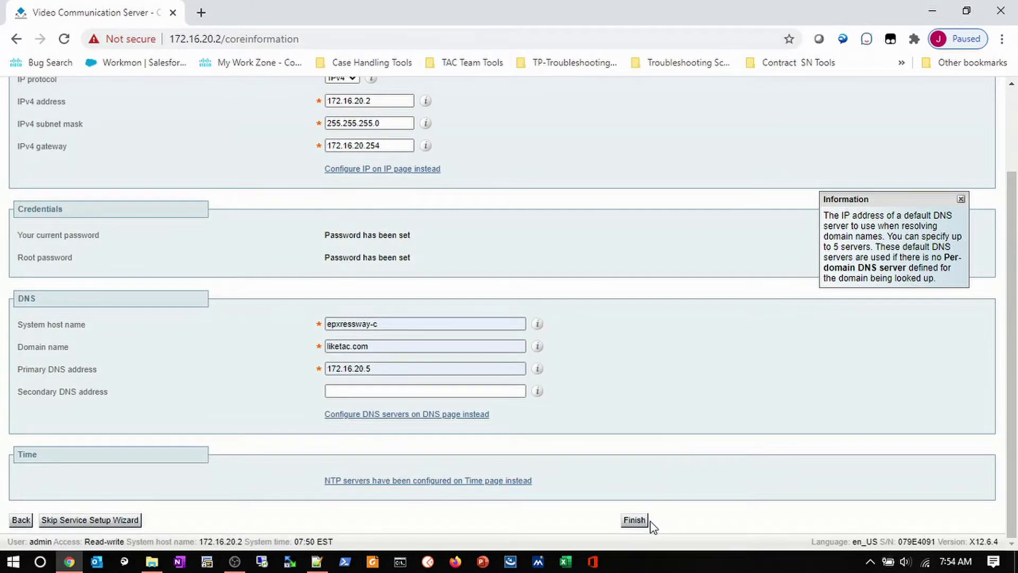
# Finish the service setup wizard and confirm the system restart.
pyautogui.click(635, 520)
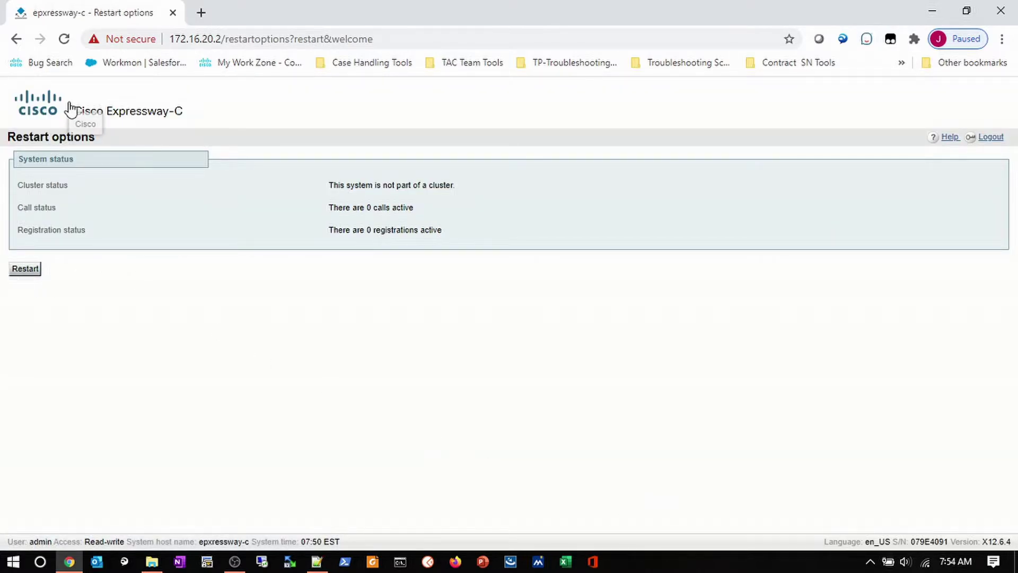
pyautogui.moveTo(187, 115); pyautogui.dragTo(71, 114)
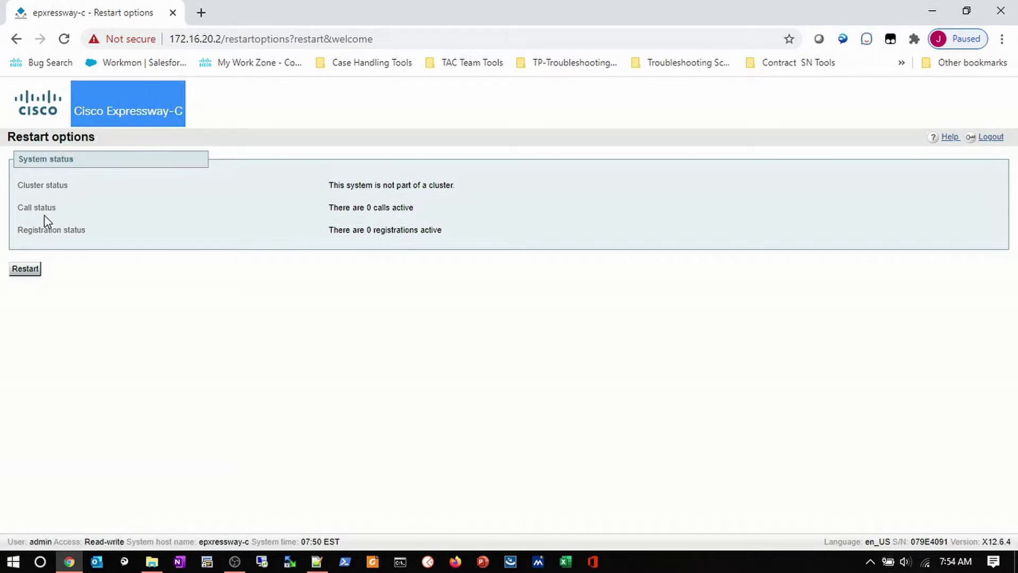
pyautogui.click(31, 270)
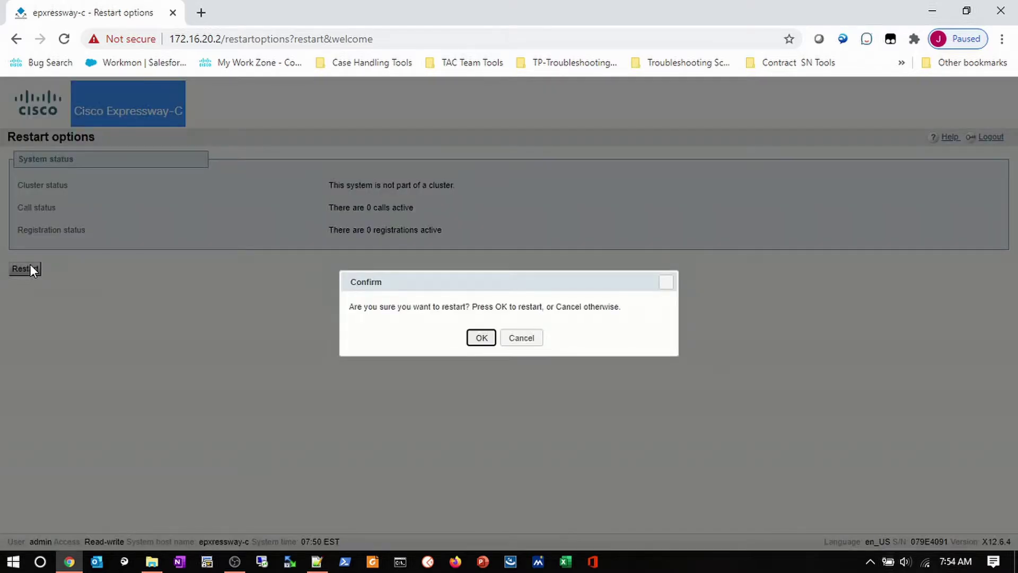
pyautogui.click(477, 339)
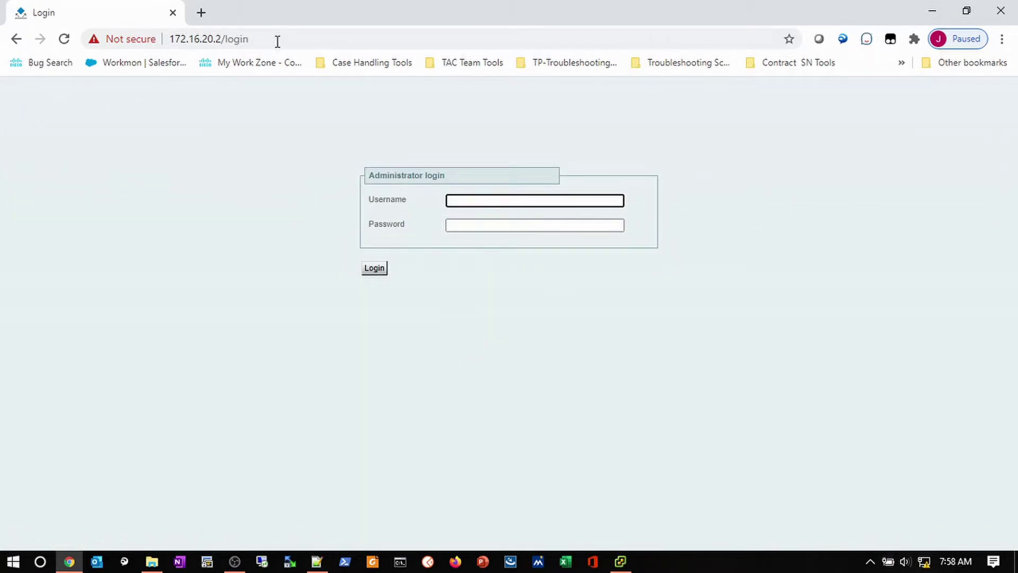
# Log in as admin and point out IPv4 address 172.16.20.2 on the Overview page.
pyautogui.write('dmin')
pyautogui.press('Tab')
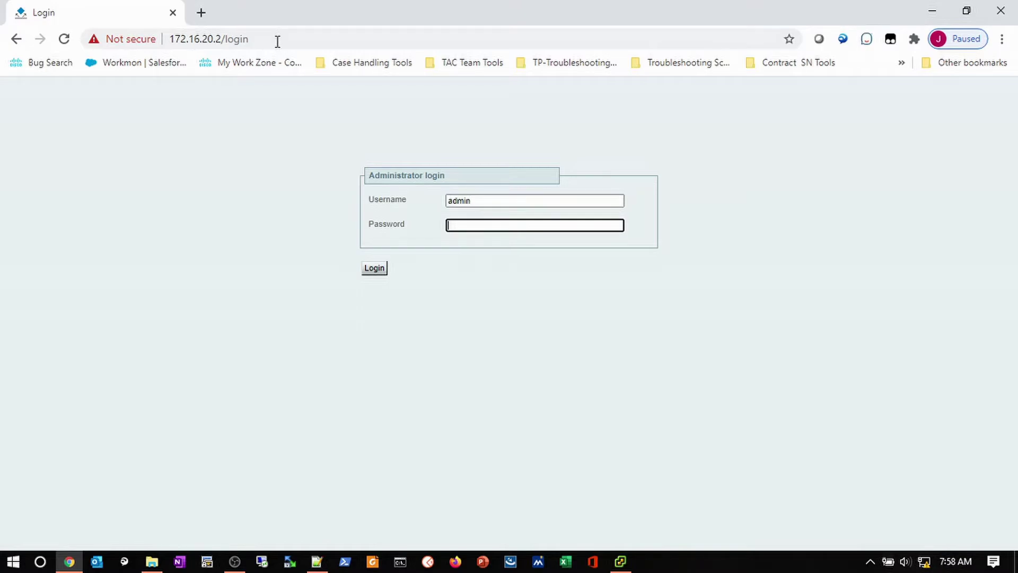
pyautogui.write('cisco1')
pyautogui.press('Return')
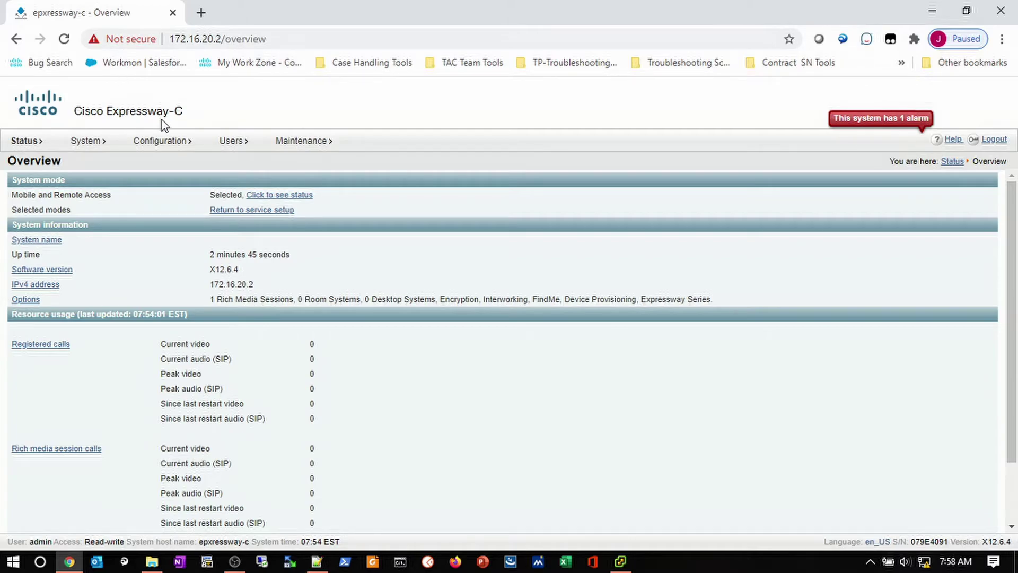
pyautogui.moveTo(97, 148)
pyautogui.moveTo(255, 285); pyautogui.dragTo(205, 286)
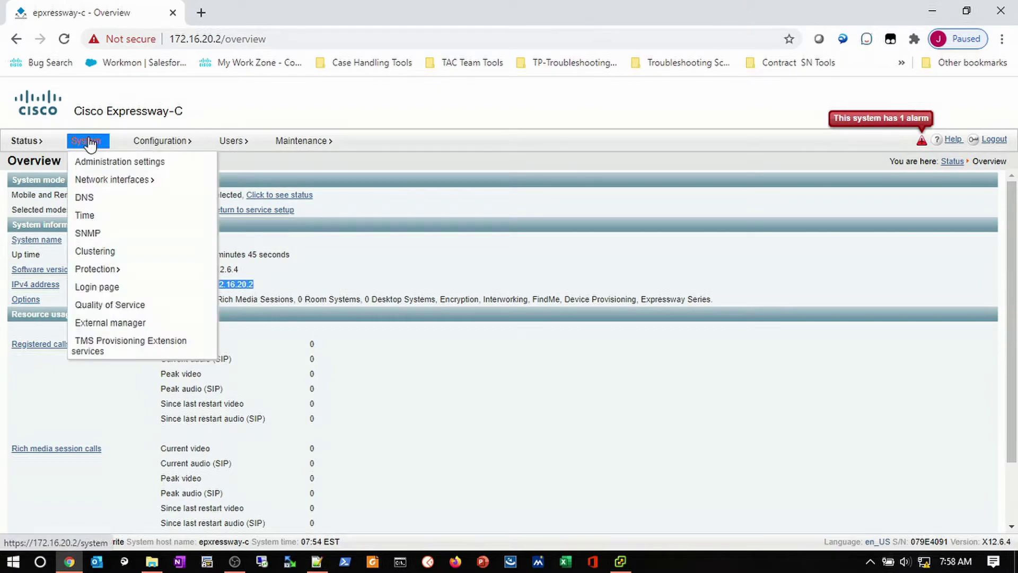
# Open System > Network interfaces > IP and check gateway 172.16.20.254 and LAN 1 address 172.16.20.2.
pyautogui.moveTo(102, 183)
pyautogui.click(232, 198)
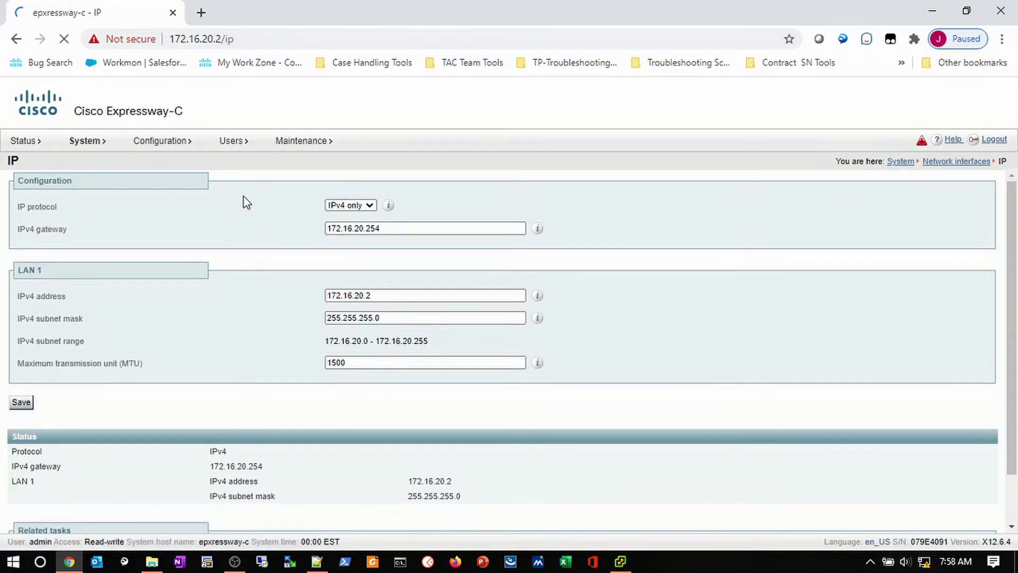
pyautogui.click(351, 229)
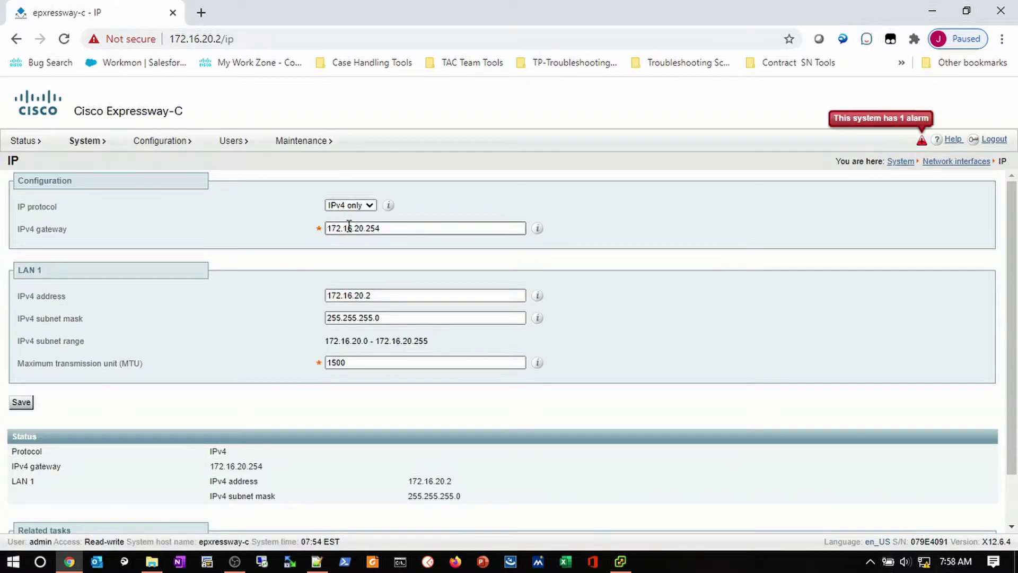
pyautogui.moveTo(397, 231); pyautogui.dragTo(321, 237)
pyautogui.moveTo(371, 296); pyautogui.dragTo(278, 307)
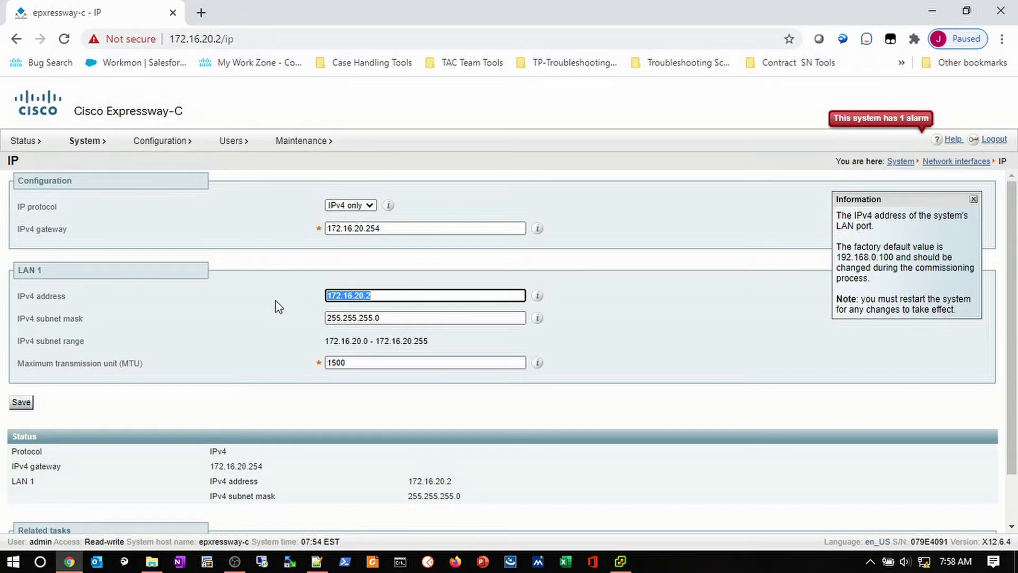
pyautogui.click(380, 226)
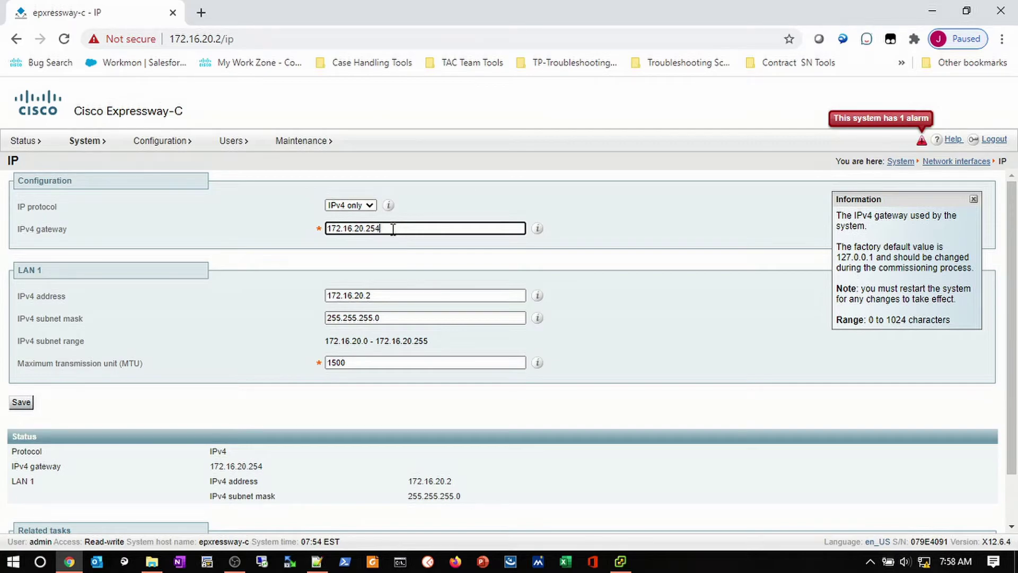
pyautogui.moveTo(383, 229); pyautogui.dragTo(367, 233)
# Open System > Time, re-enter NTP server 1 as 172.16.20.3 and confirm it shows Synchronized.
pyautogui.moveTo(80, 149)
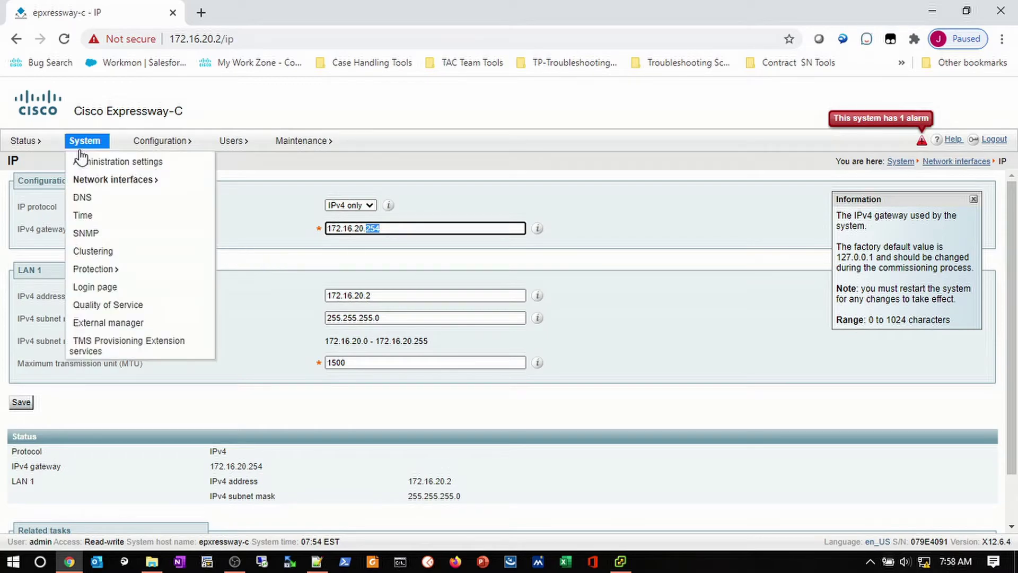
pyautogui.click(82, 214)
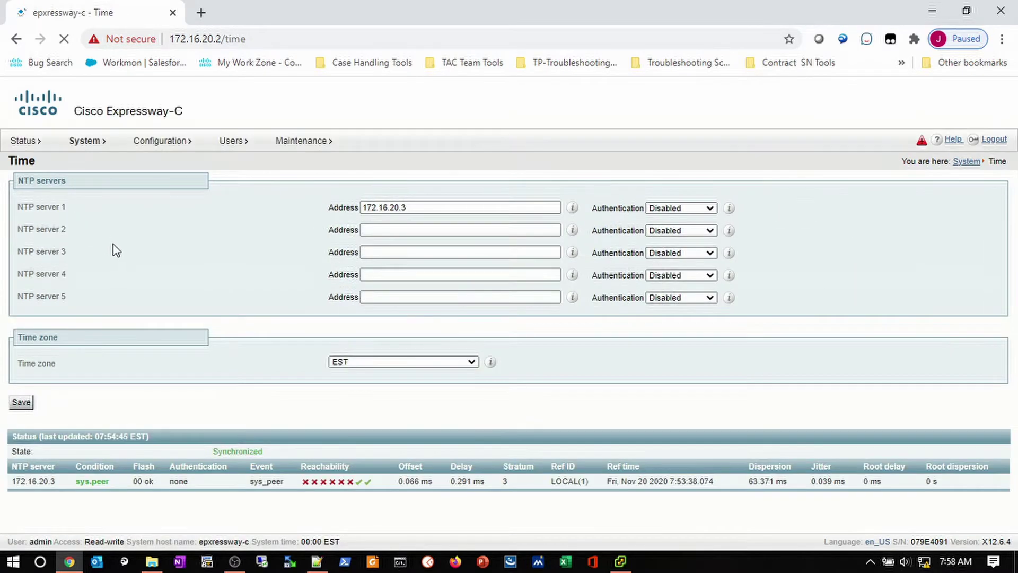
pyautogui.click(407, 208)
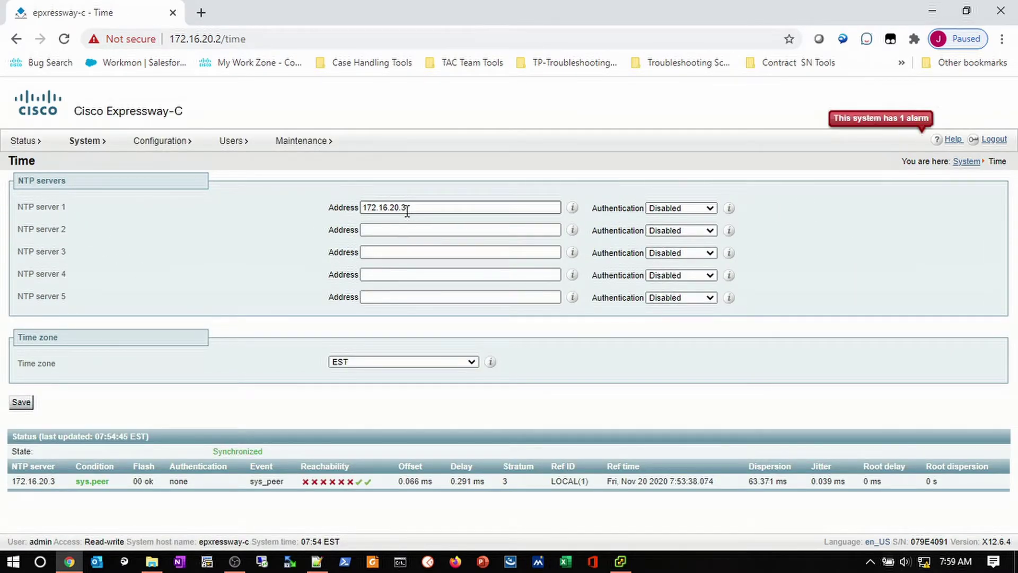
pyautogui.click(408, 208)
pyautogui.press('BackSpace')
pyautogui.write('3')
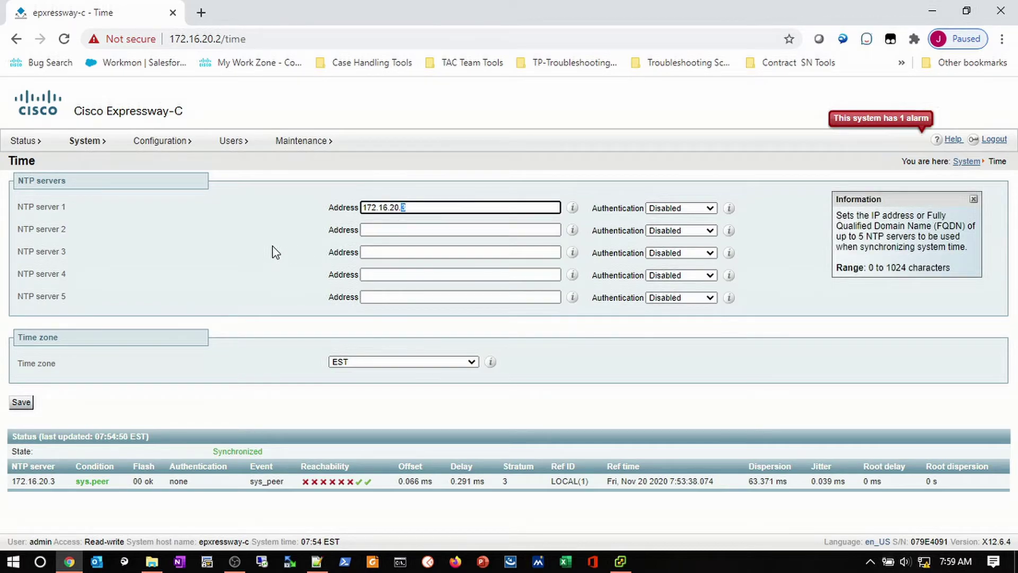
pyautogui.click(275, 252)
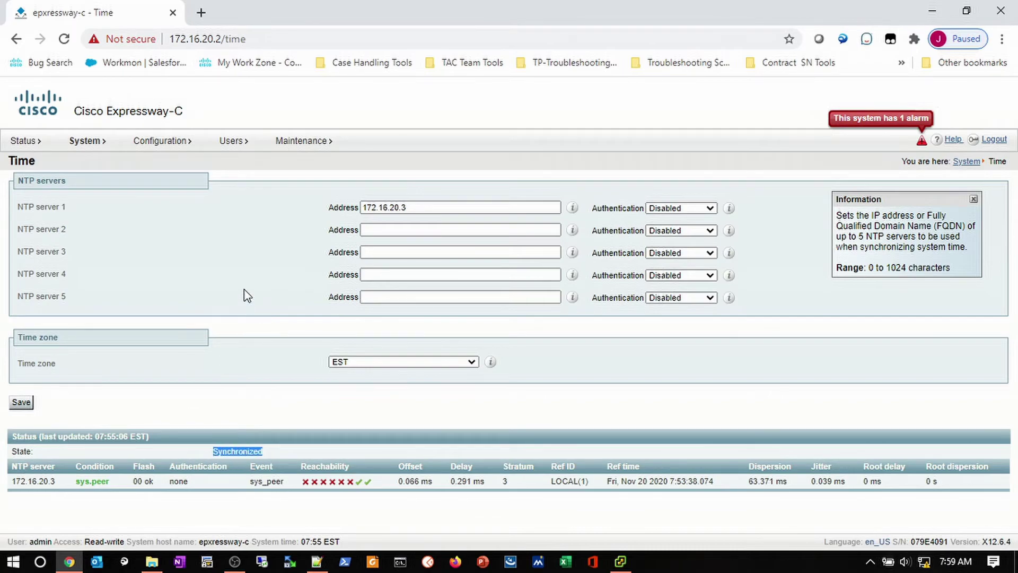
pyautogui.click(229, 250)
# Open Status > Alarms and highlight the Configuration warning that H.323 and SIP modes are both Off.
pyautogui.click(16, 142)
pyautogui.click(837, 127)
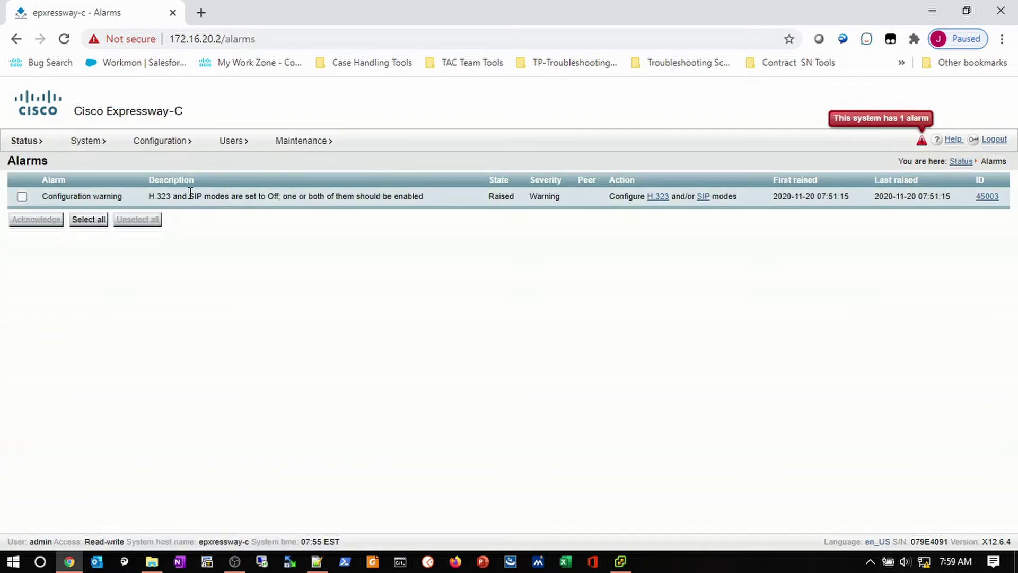
pyautogui.moveTo(104, 192); pyautogui.dragTo(43, 196)
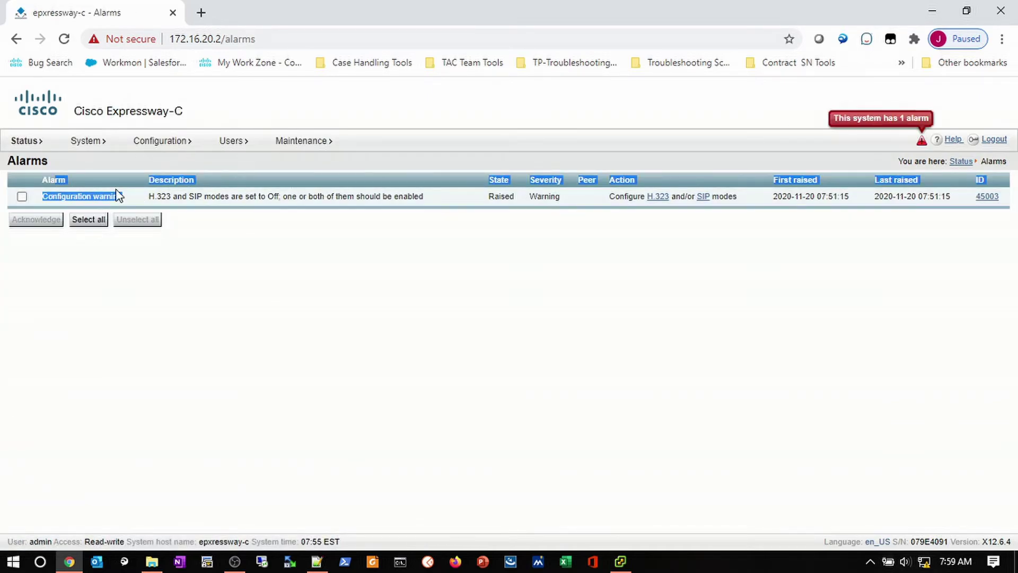
pyautogui.click(182, 197)
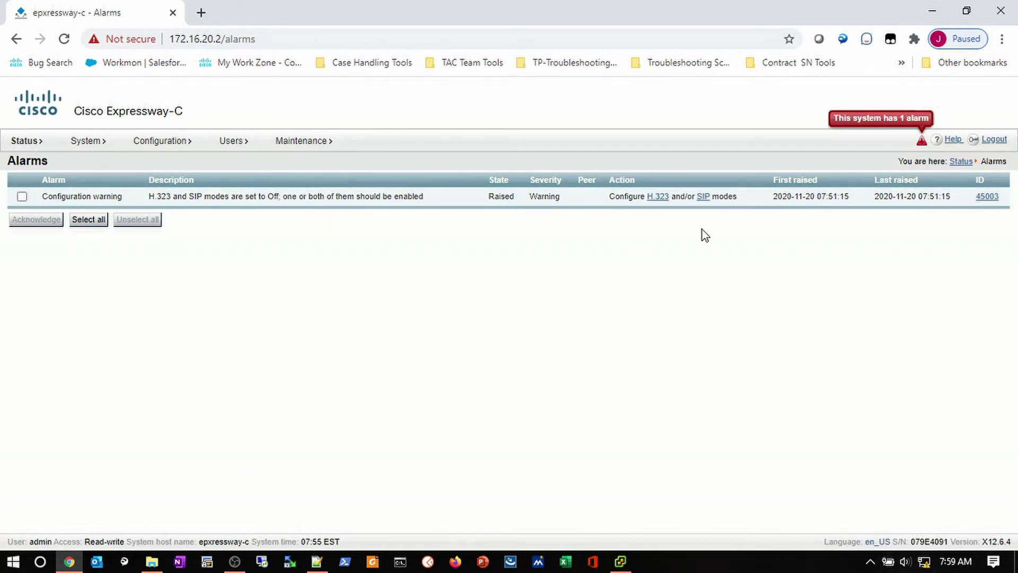
pyautogui.moveTo(159, 142)
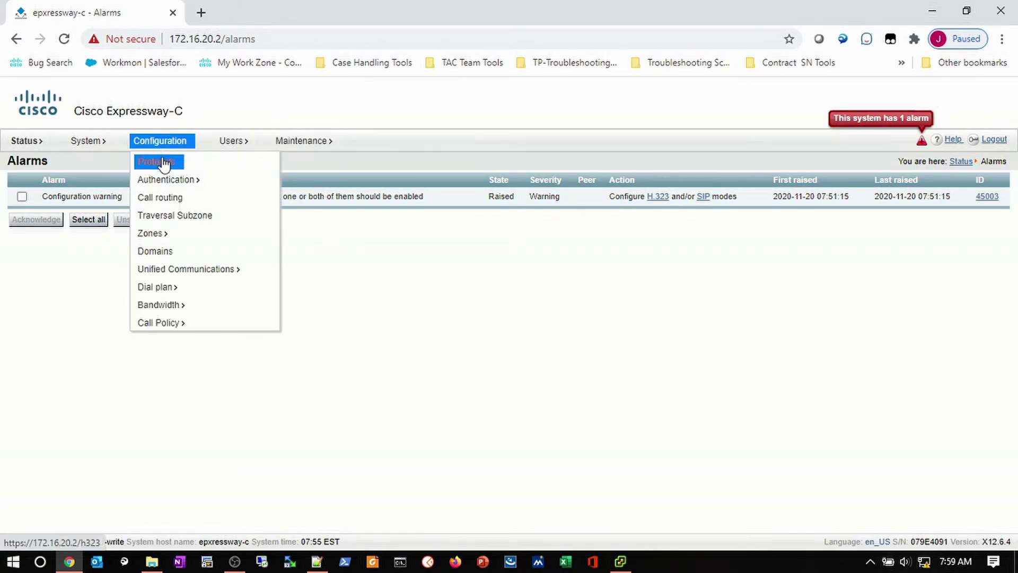
pyautogui.moveTo(164, 164)
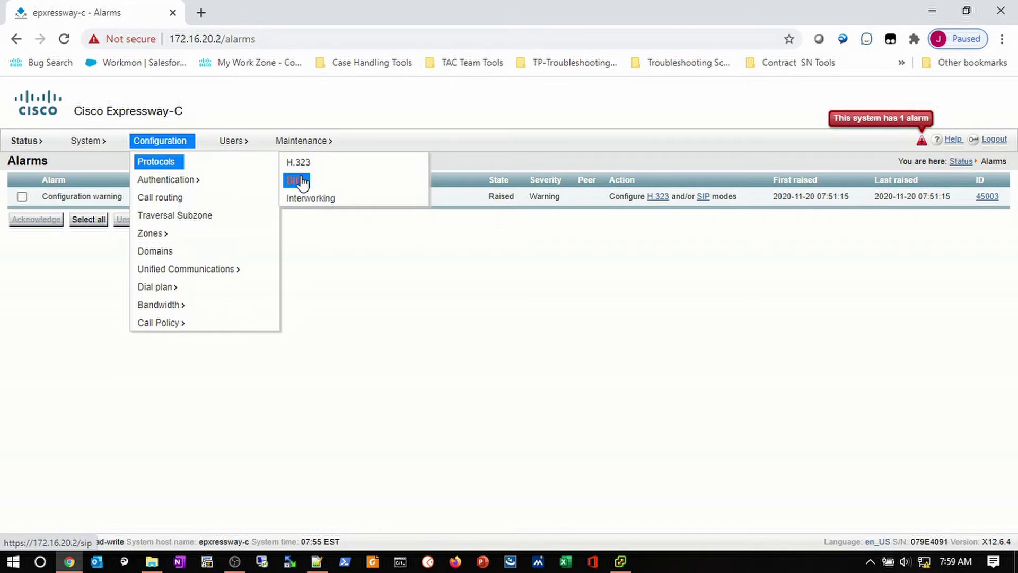